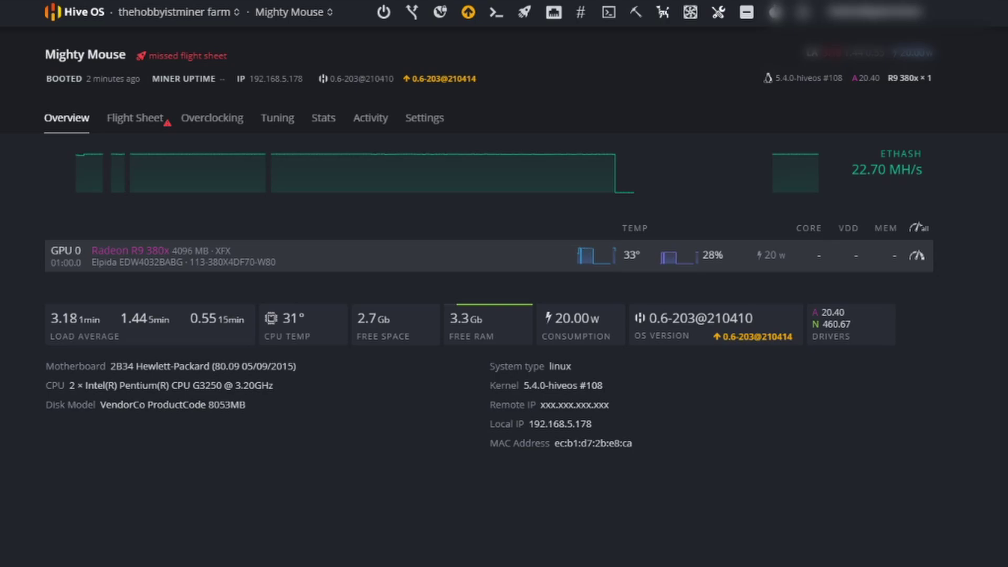
Step: Apply the first RVN - Exodus flight sheet, using 2miners and teamredminer, to the Mighty Mouse worker
{"action": "mouse_move", "coordinate": [587, 162]}
{"action": "left_click", "coordinate": [149, 126]}
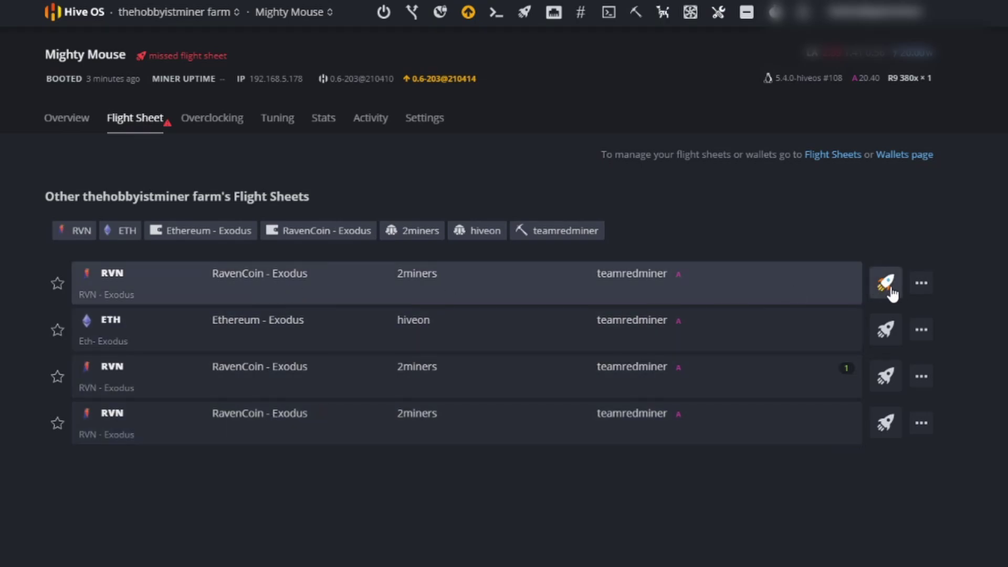
{"action": "left_click", "coordinate": [891, 290]}
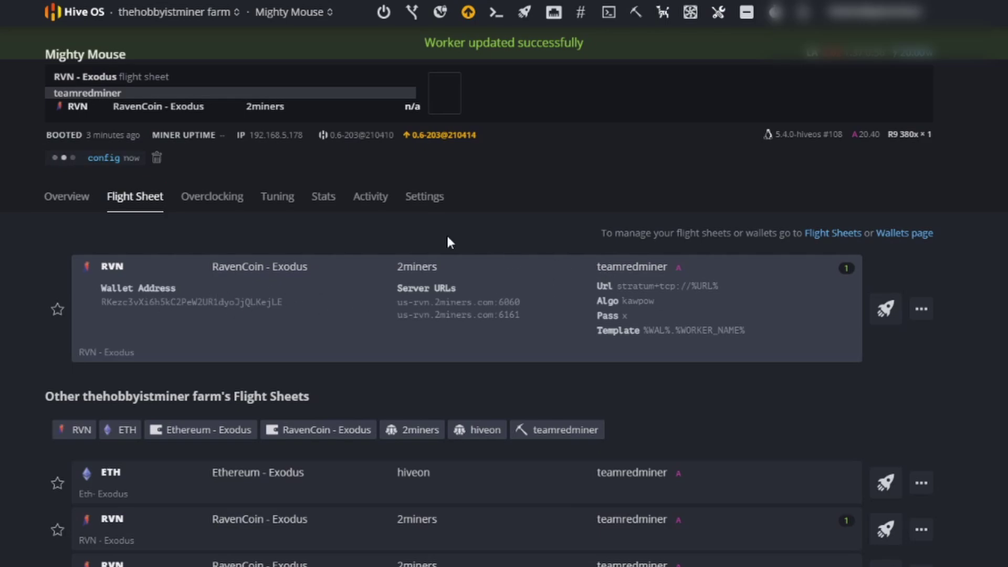
Step: Open the popular presets of the default overclocking config and filter them by the coin RVN
{"action": "left_click", "coordinate": [222, 209]}
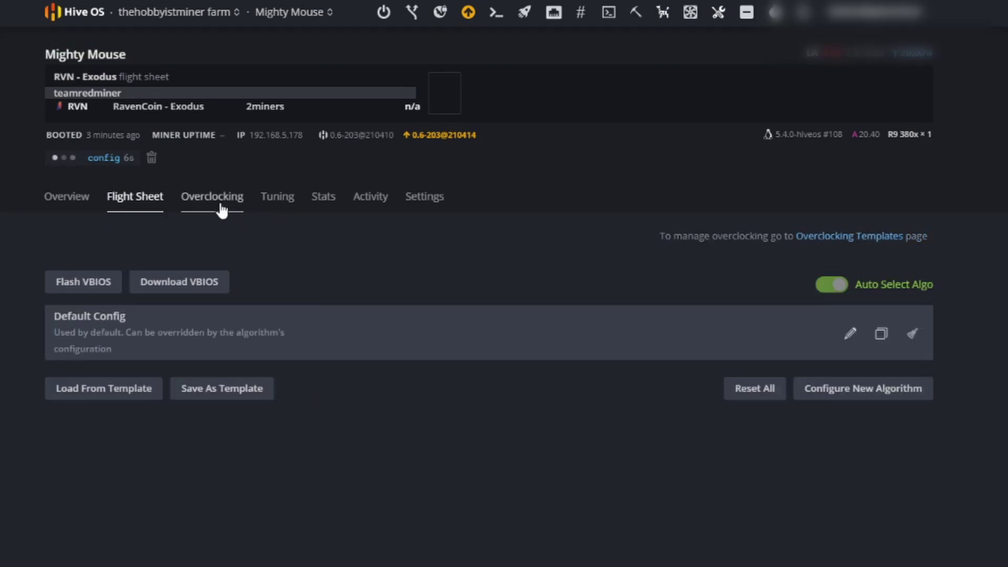
{"action": "left_click", "coordinate": [849, 333]}
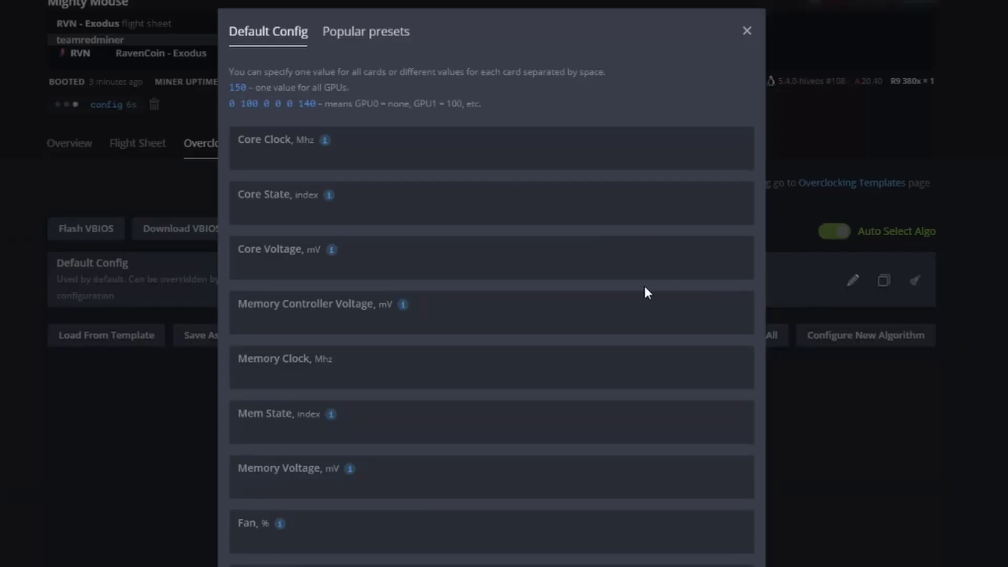
{"action": "left_click", "coordinate": [365, 37]}
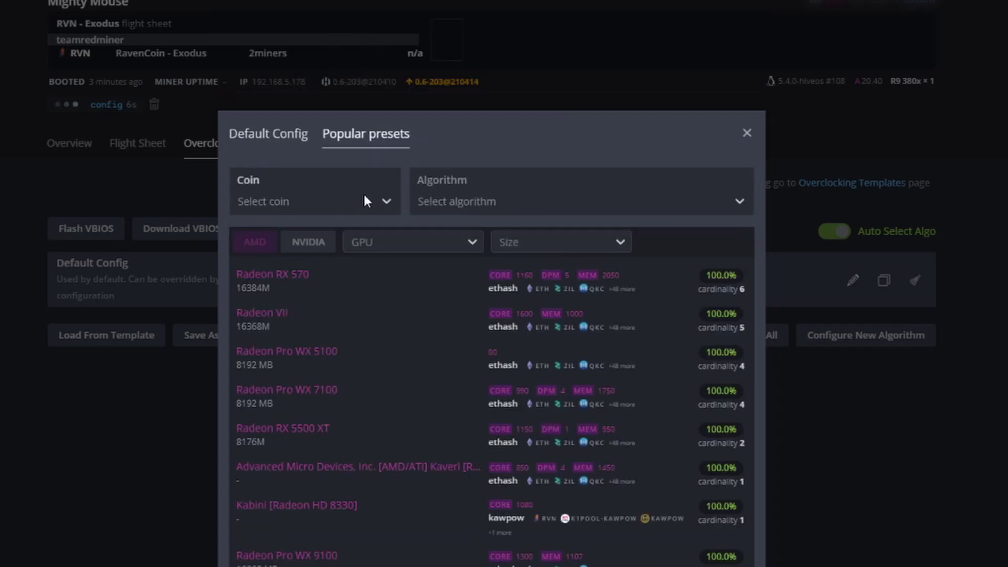
{"action": "left_click", "coordinate": [363, 196]}
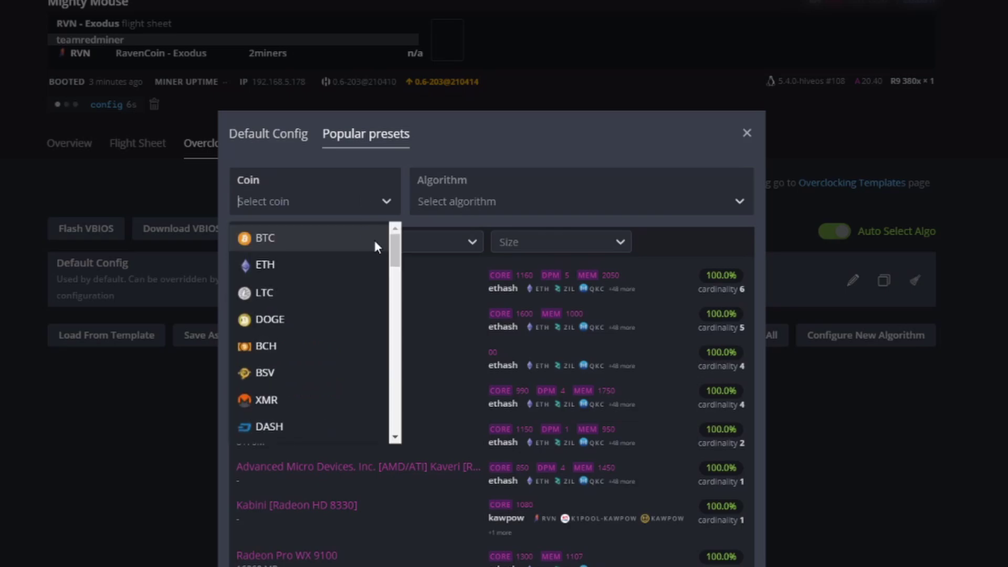
{"action": "type", "text": "rvn"}
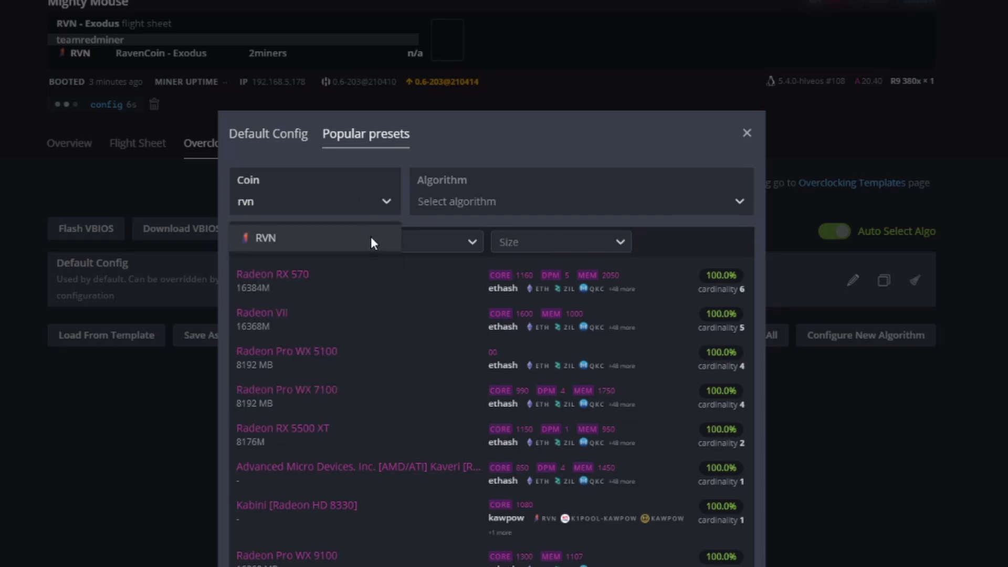
{"action": "left_click", "coordinate": [371, 237]}
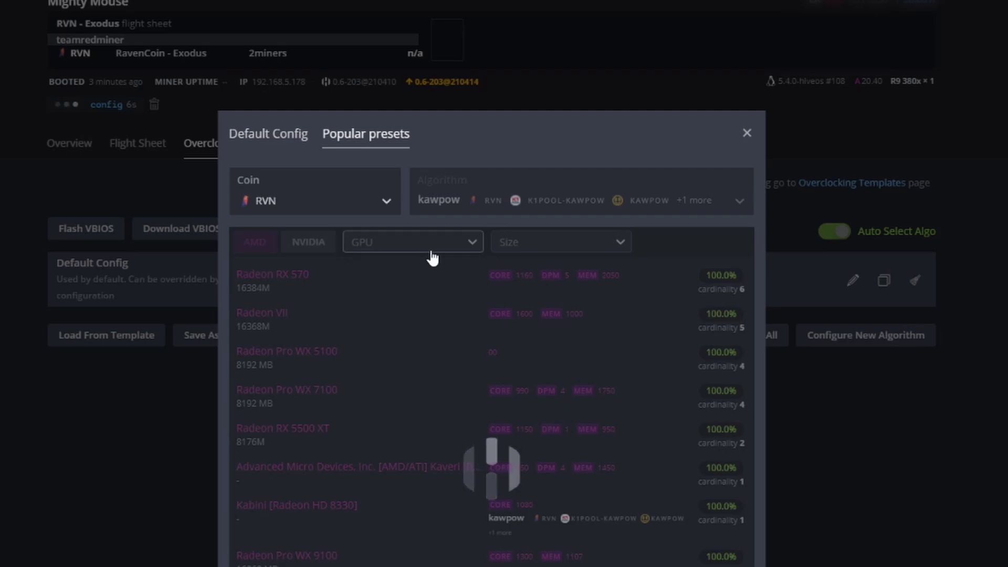
Step: Narrow the presets to the Radeon R9 380x with 4096 MB and select the matching kawpow preset
{"action": "left_click", "coordinate": [403, 190]}
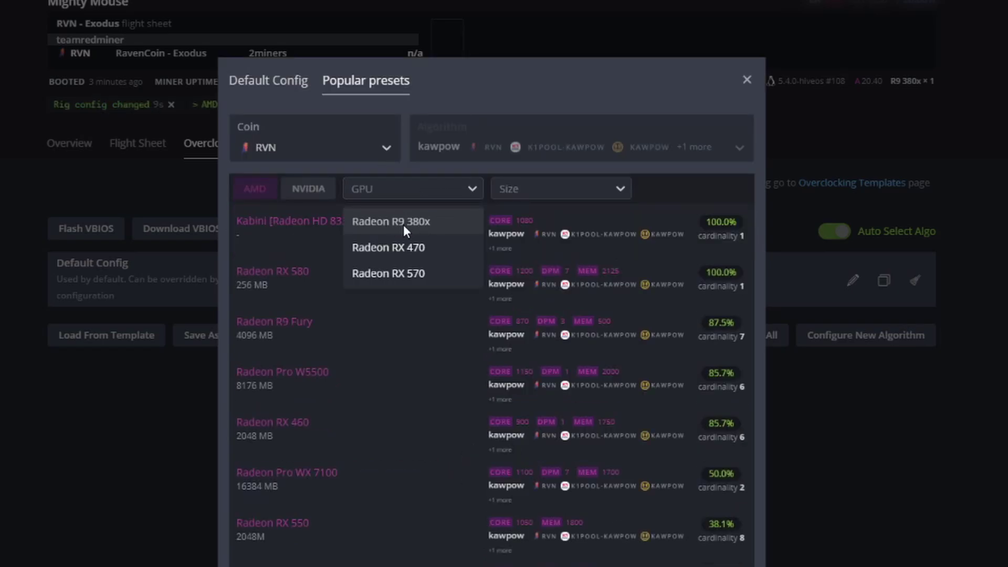
{"action": "left_click", "coordinate": [427, 221]}
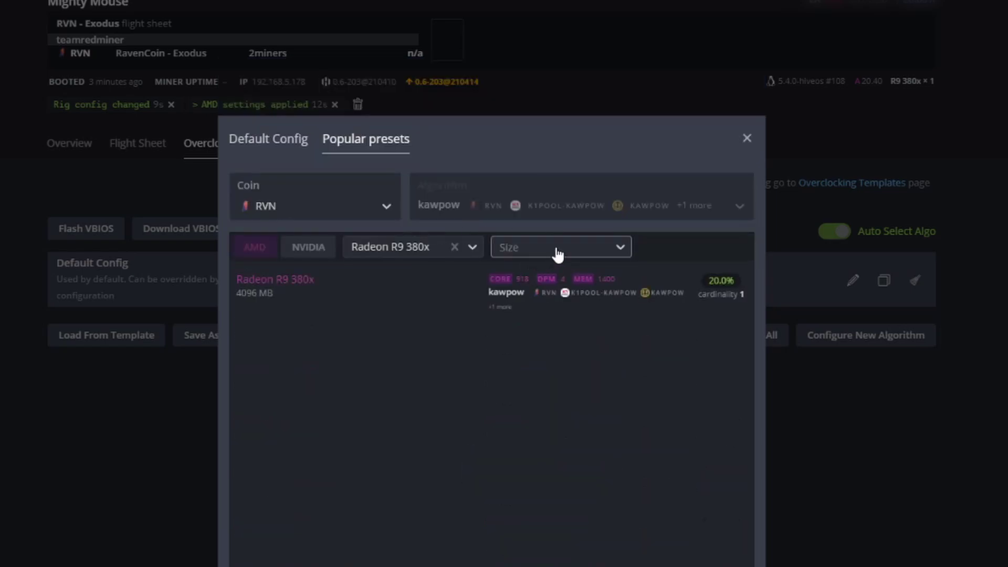
{"action": "left_click", "coordinate": [556, 254]}
{"action": "left_click", "coordinate": [528, 280]}
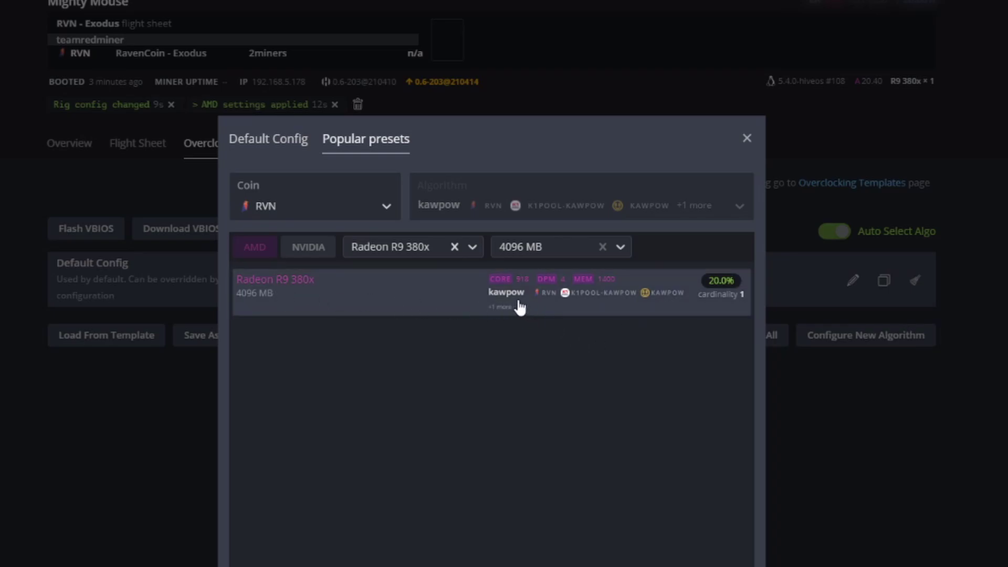
{"action": "left_click", "coordinate": [565, 314]}
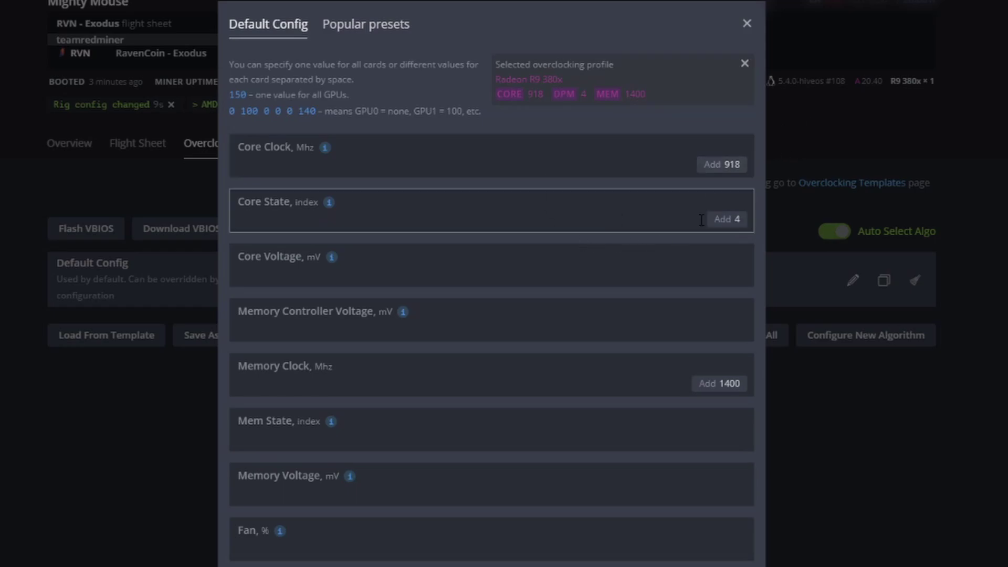
Step: Add the preset's core clock 918 MHz, core state 4 and memory clock 1400 MHz to the default config
{"action": "left_click", "coordinate": [732, 166]}
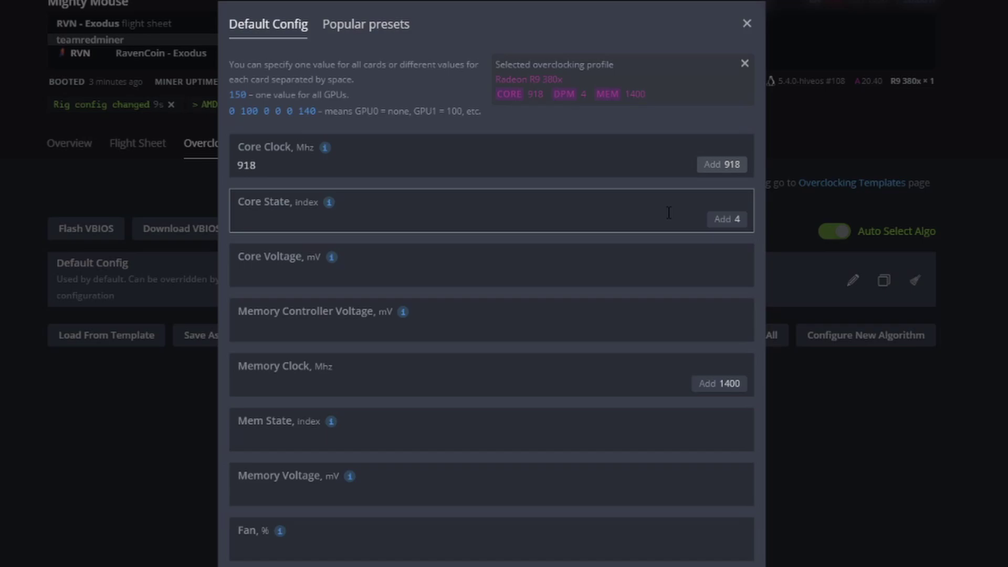
{"action": "left_click", "coordinate": [729, 219]}
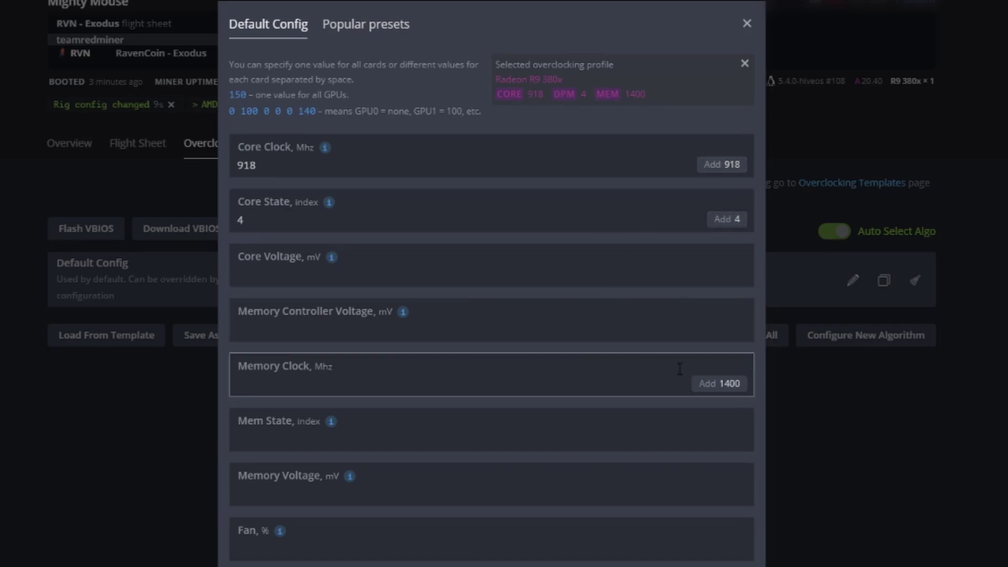
{"action": "left_click", "coordinate": [731, 384]}
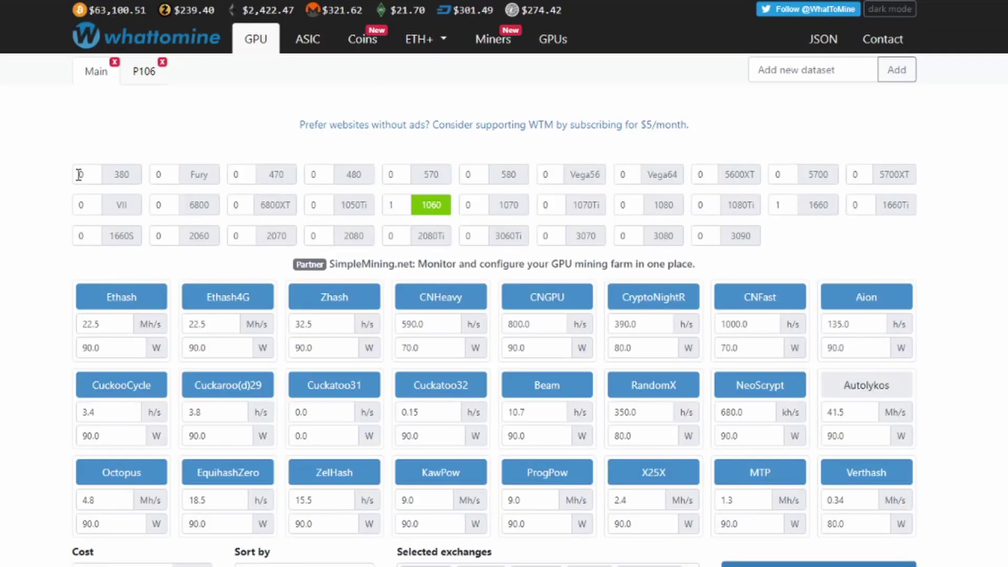
Step: Switch to WhatToMine, set the 380 card quantity to 1 and enable it, and disable the 1060 card
{"action": "double_click", "coordinate": [80, 174]}
{"action": "left_click", "coordinate": [398, 207]}
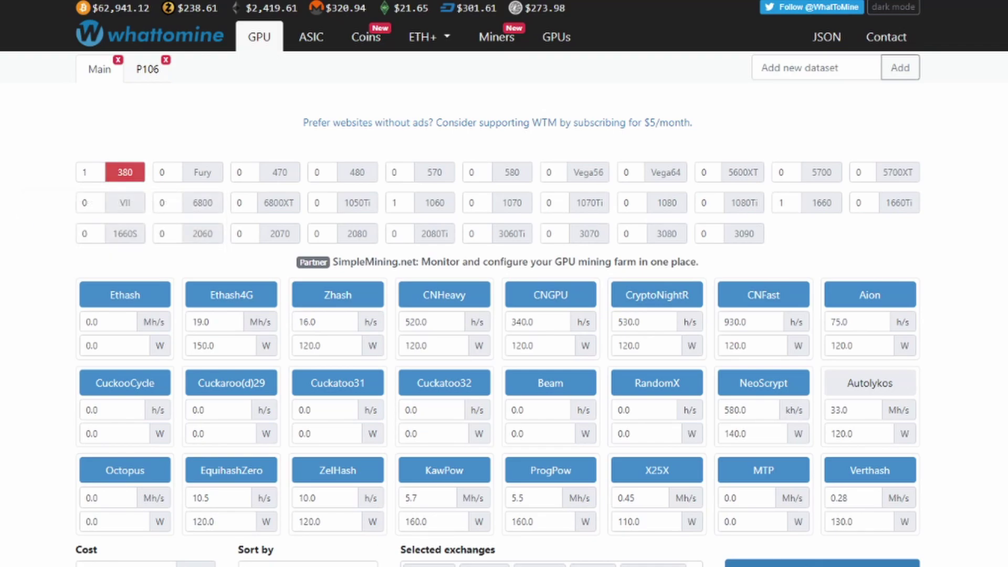
Step: Examine the KawPow hash rate for the 380 and Ravencoin's daily profit in the coin table
{"action": "left_click", "coordinate": [435, 503]}
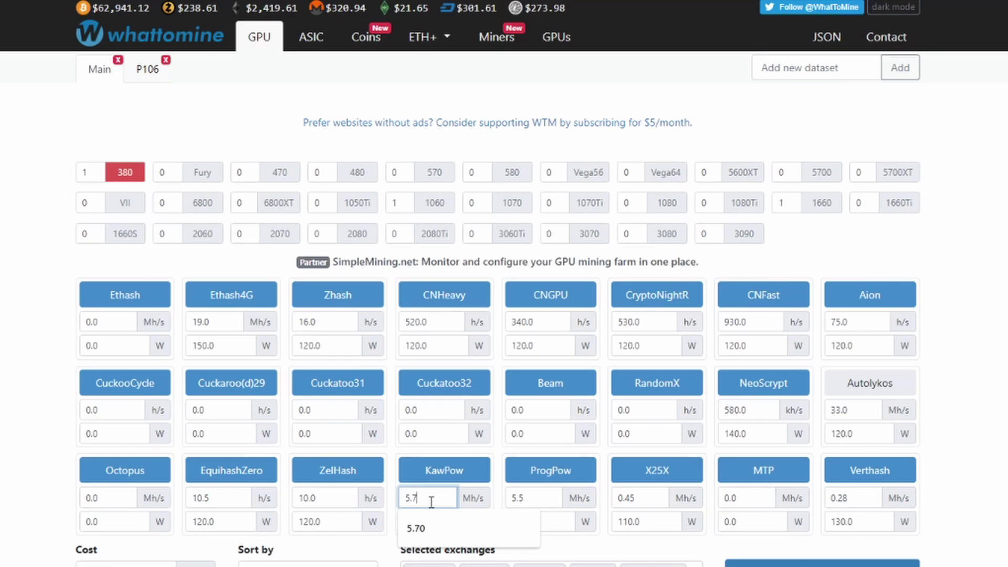
{"action": "scroll", "coordinate": [431, 503], "scroll_direction": "down", "scroll_amount": 8}
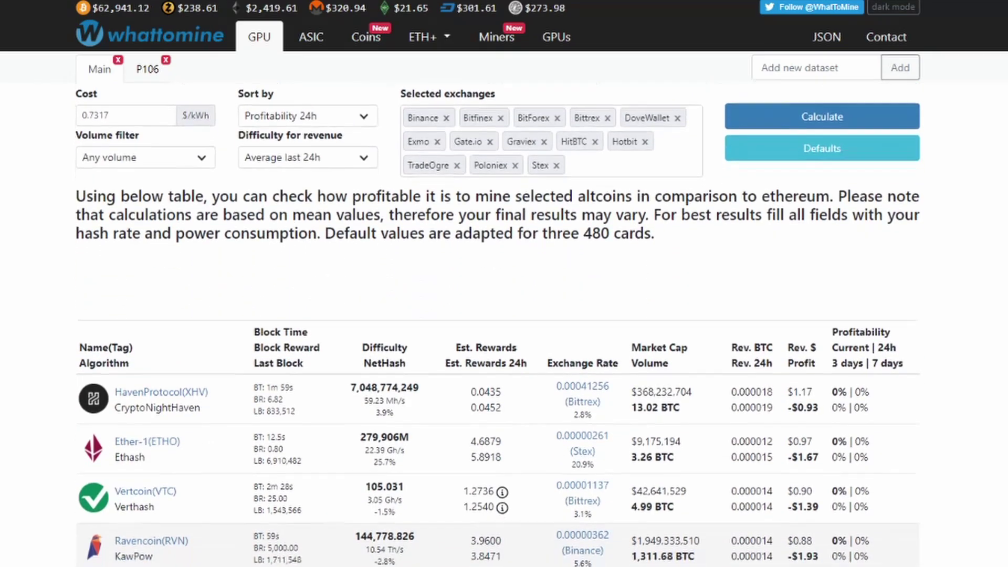
{"action": "scroll", "coordinate": [498, 452], "scroll_direction": "down", "scroll_amount": 2}
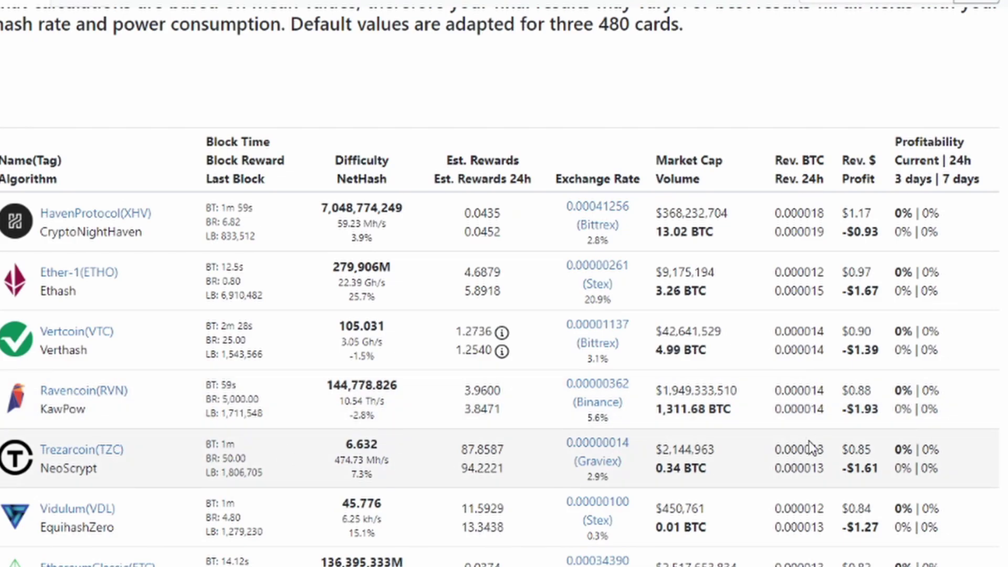
{"action": "left_click_drag", "start_coordinate": [843, 409], "coordinate": [878, 410]}
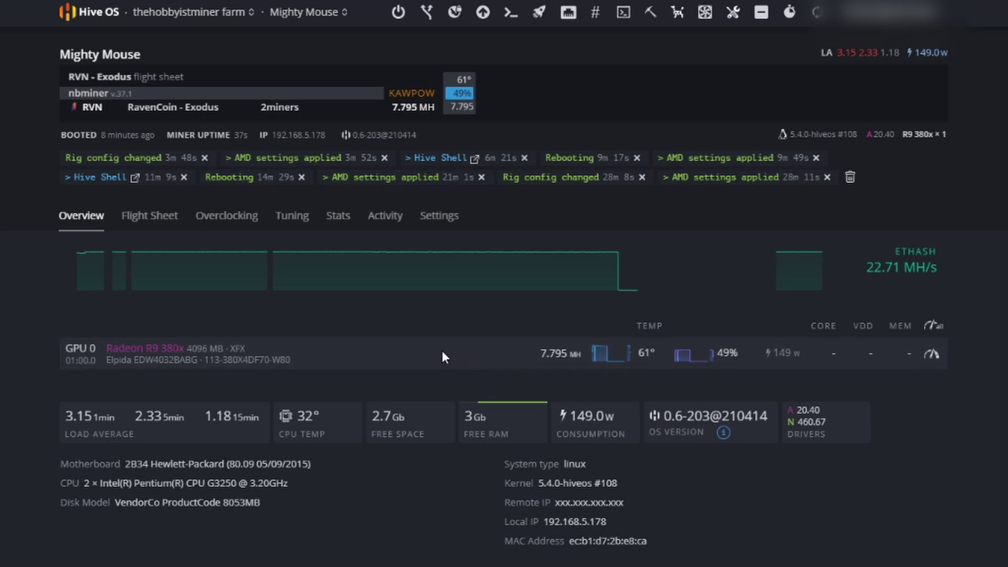
Step: Switch to Hive OS and check which miner the active RVN flight sheet uses and GPU 0's hash rate
{"action": "left_click", "coordinate": [150, 217]}
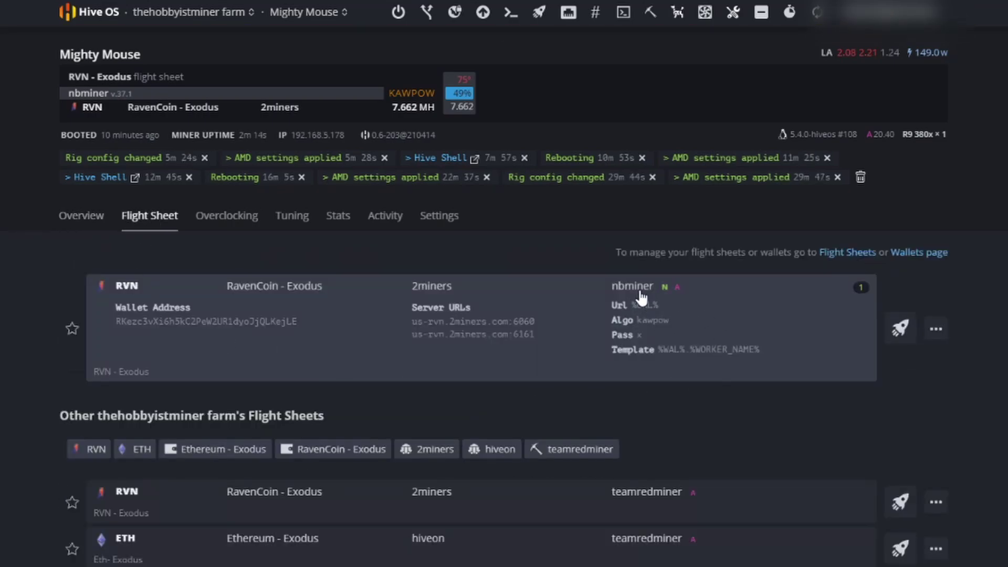
{"action": "left_click", "coordinate": [79, 226]}
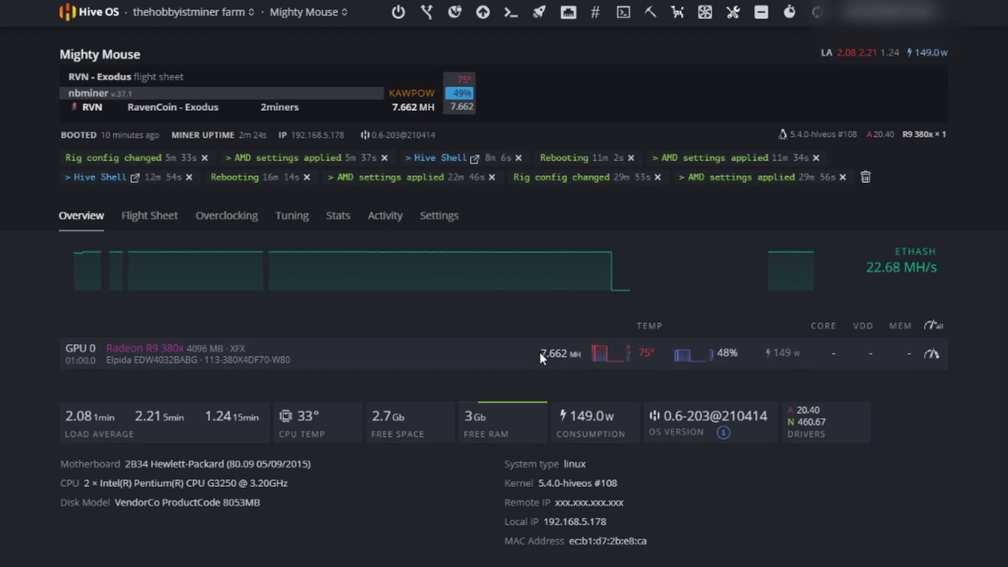
{"action": "left_click_drag", "start_coordinate": [542, 352], "coordinate": [562, 354]}
{"action": "left_click", "coordinate": [595, 383]}
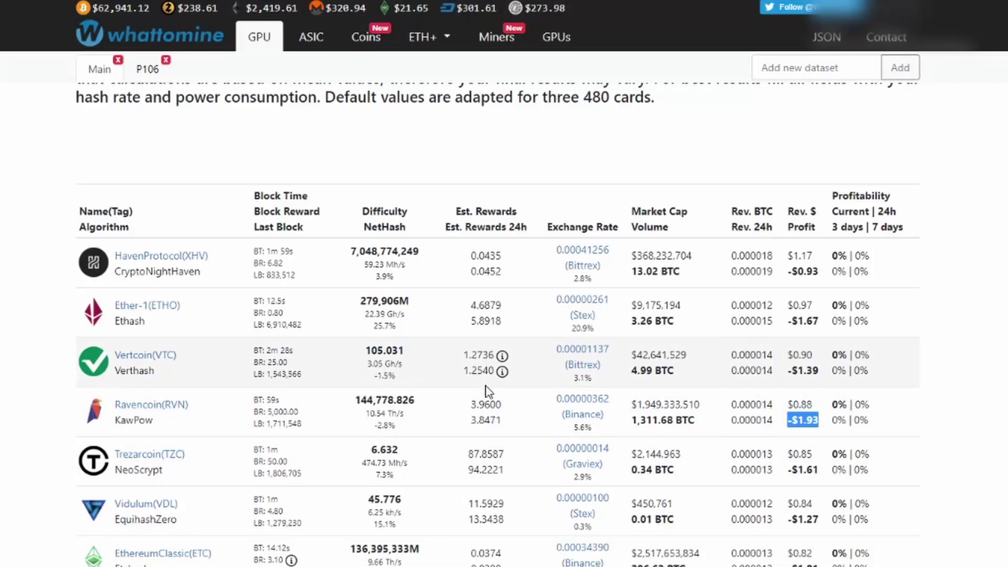
Step: Switch to WhatToMine and return to the algorithm settings above the coin table
{"action": "scroll", "coordinate": [489, 394], "scroll_direction": "up", "scroll_amount": 6}
{"action": "scroll", "coordinate": [494, 404], "scroll_direction": "up", "scroll_amount": 3}
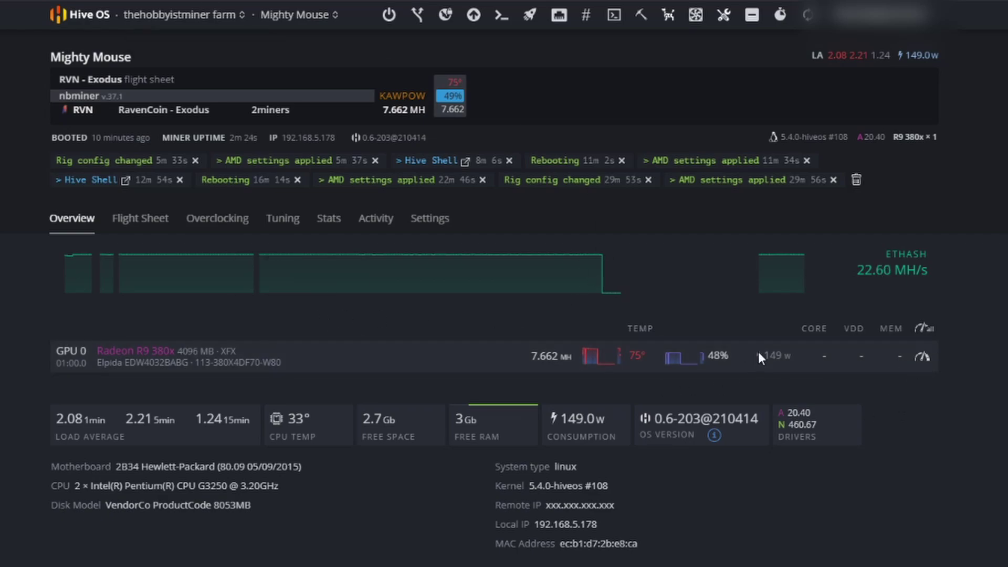
Step: In Hive OS, set GPU 0's overclocking to core clock 1150 MHz, core state 4 and core voltage 850 mV
{"action": "left_click", "coordinate": [922, 357]}
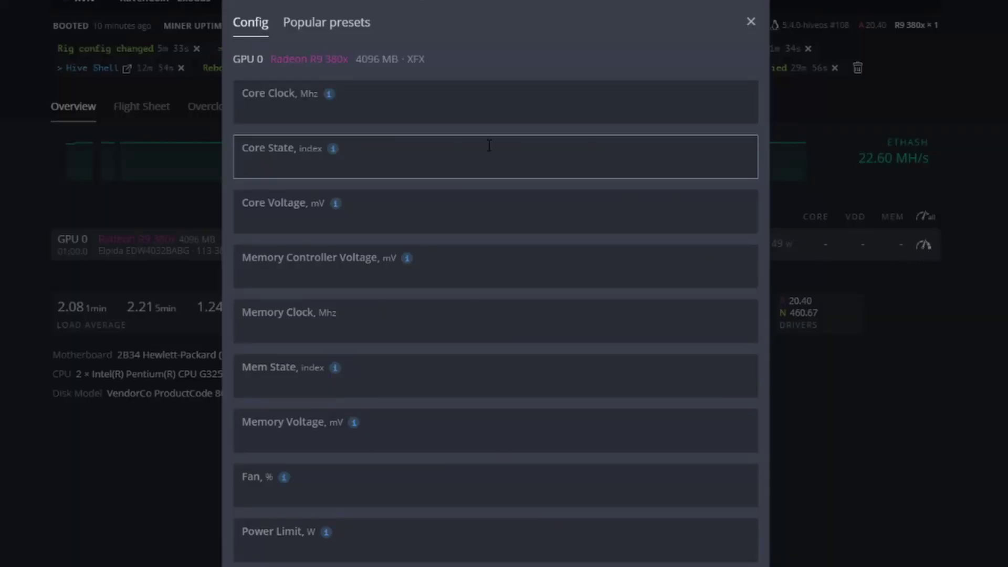
{"action": "left_click", "coordinate": [334, 116]}
{"action": "type", "text": "1150"}
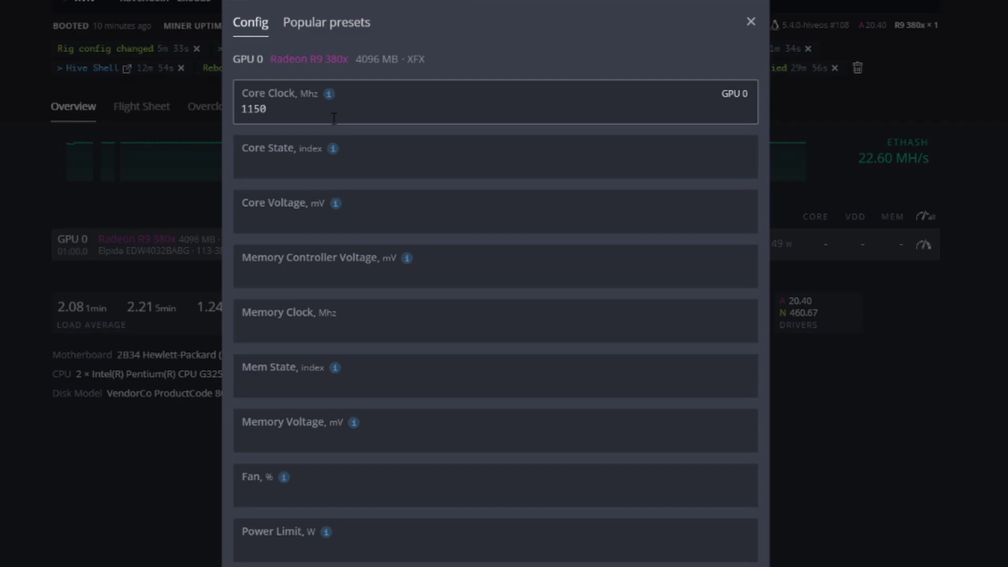
{"action": "key", "text": "Tab"}
{"action": "type", "text": "4"}
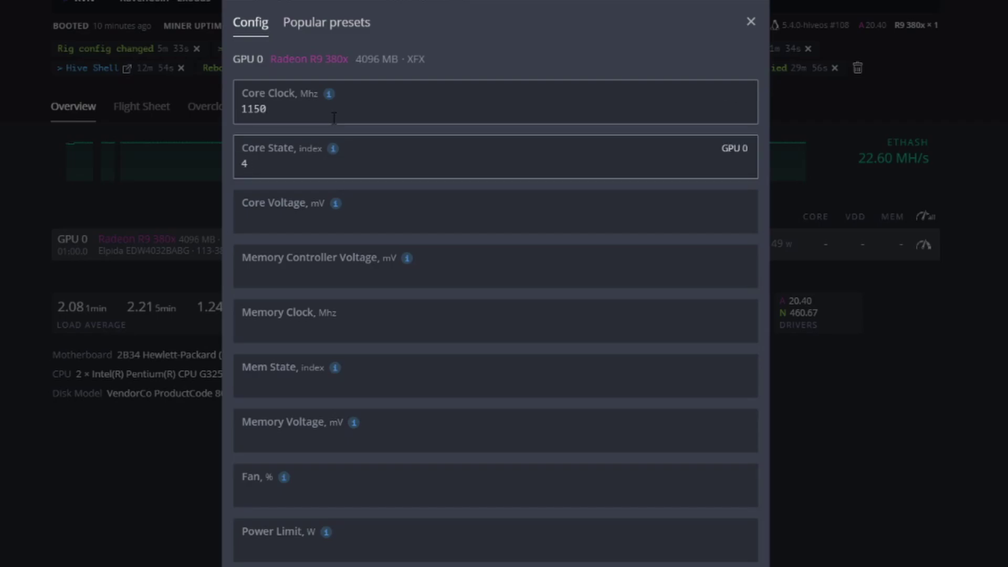
{"action": "key", "text": "Tab"}
{"action": "type", "text": "850"}
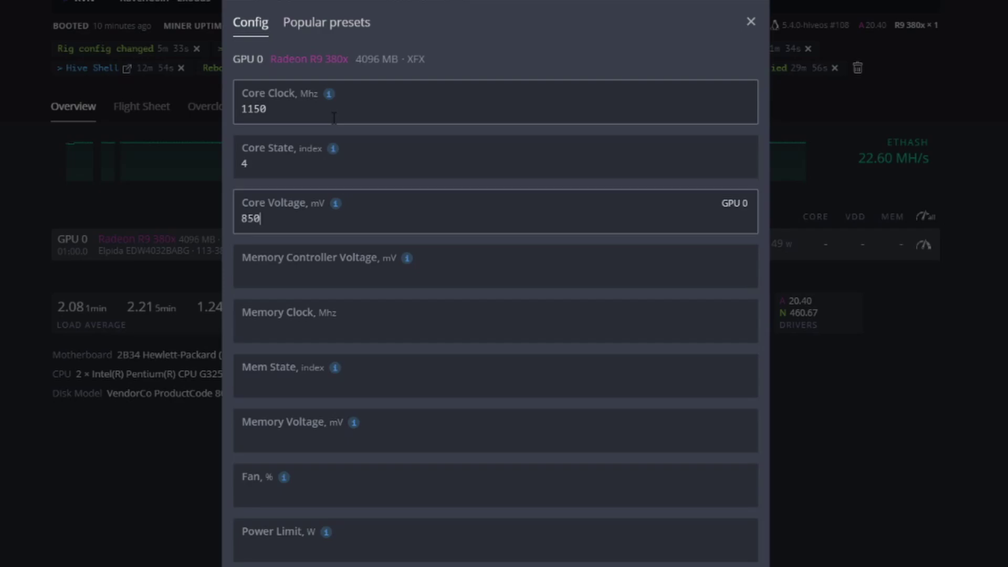
Step: Set GPU 0's memory clock to 1600 MHz and its fan speed to 70%
{"action": "key", "text": "Tab"}
{"action": "key", "text": "Tab"}
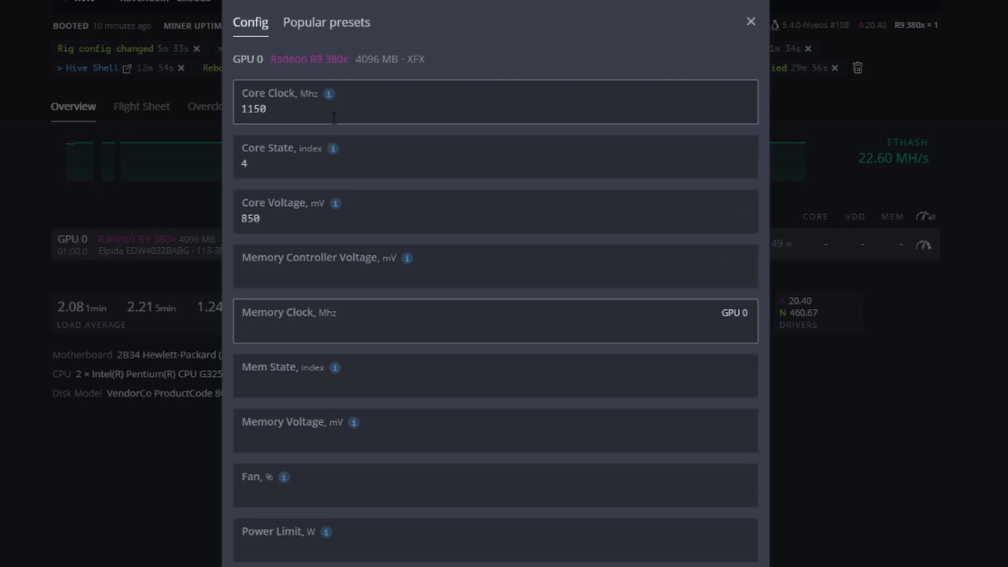
{"action": "type", "text": "1600"}
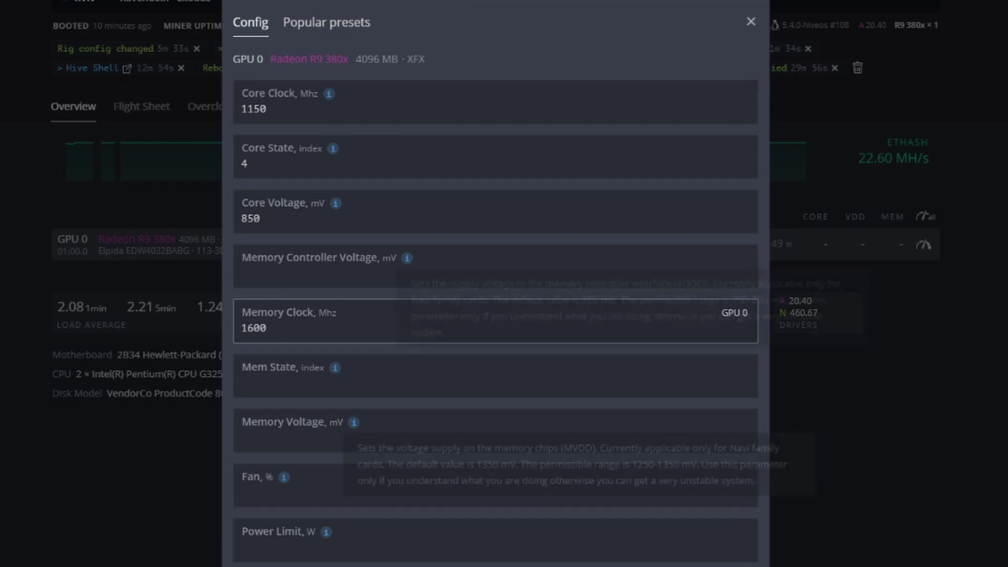
{"action": "left_click", "coordinate": [299, 503]}
{"action": "type", "text": "70"}
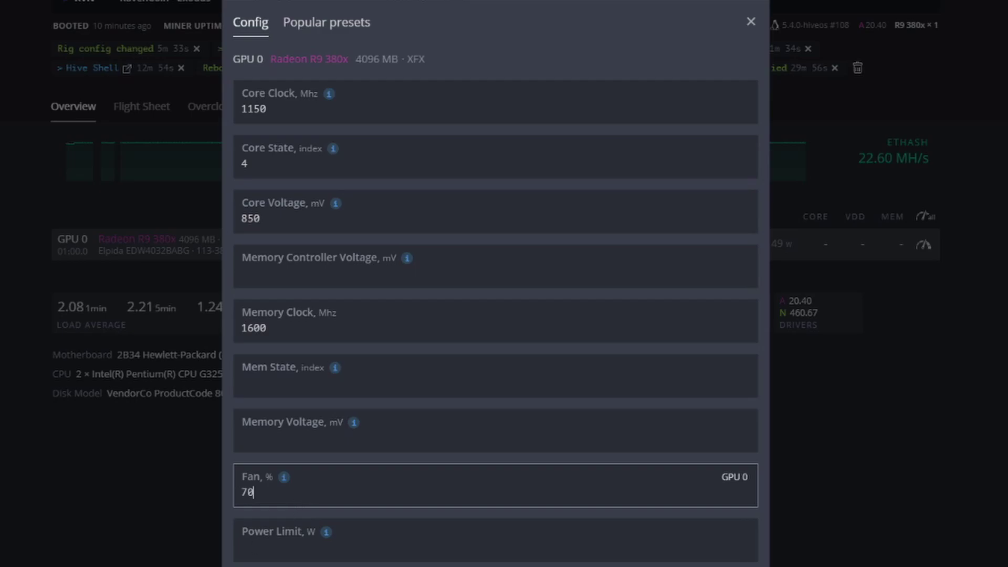
{"action": "key", "text": "Tab"}
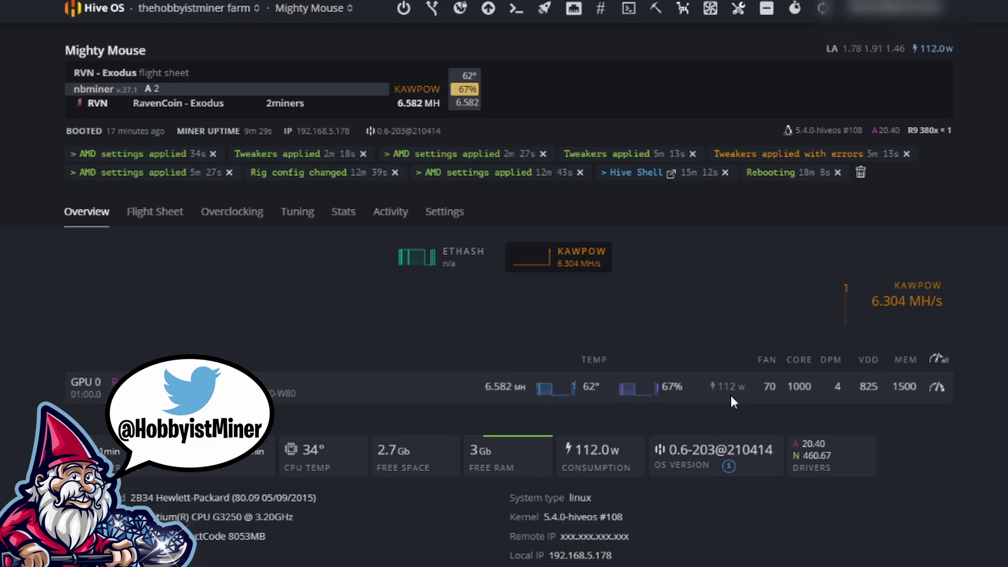
Step: Review GPU 0's hash rate and the default overclocking config, including the Mem State help, and close the config without saving
{"action": "double_click", "coordinate": [485, 386]}
{"action": "left_click", "coordinate": [527, 412]}
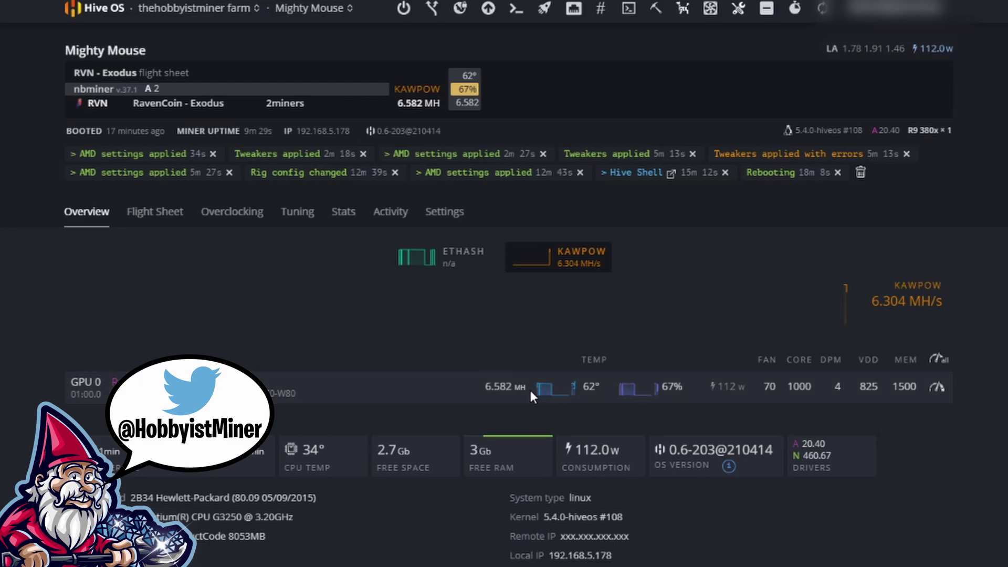
{"action": "left_click", "coordinate": [937, 362]}
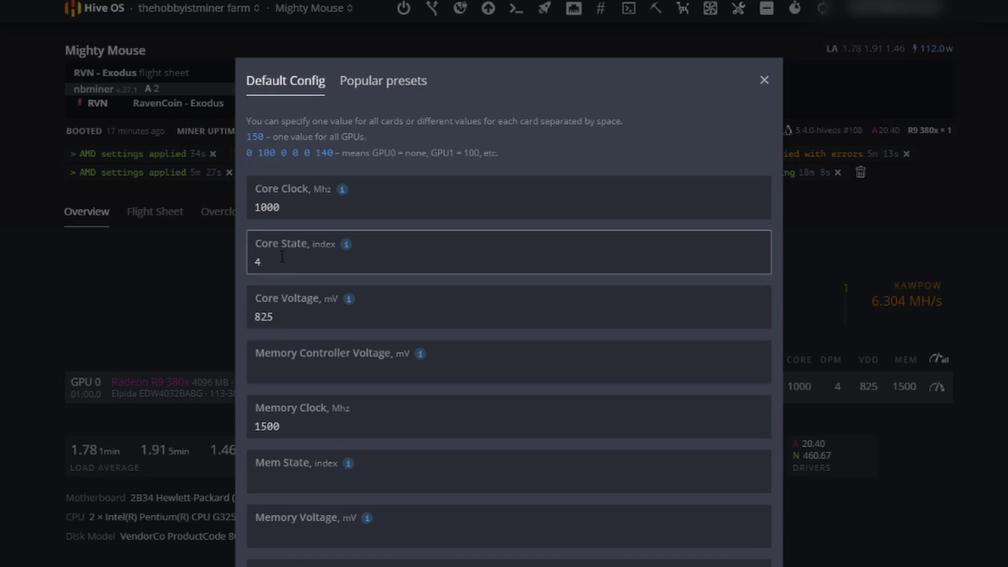
{"action": "left_click_drag", "start_coordinate": [279, 317], "coordinate": [231, 319]}
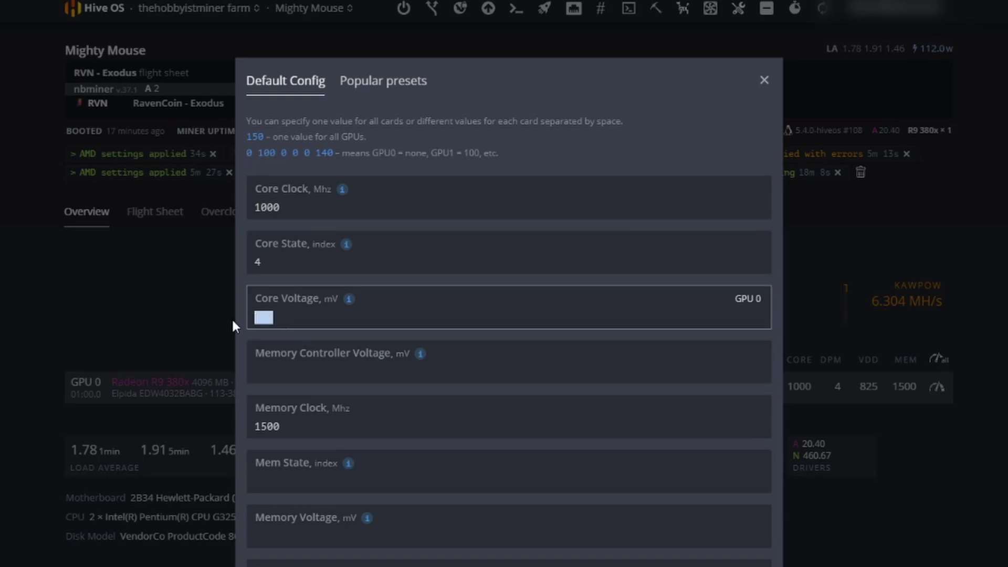
{"action": "left_click", "coordinate": [288, 426]}
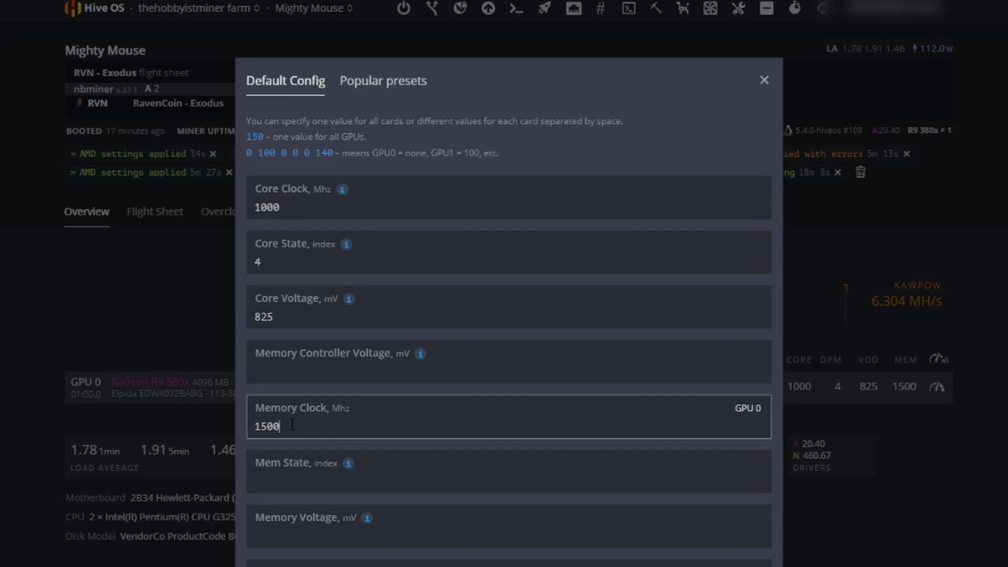
{"action": "scroll", "coordinate": [376, 348], "scroll_direction": "down", "scroll_amount": 6}
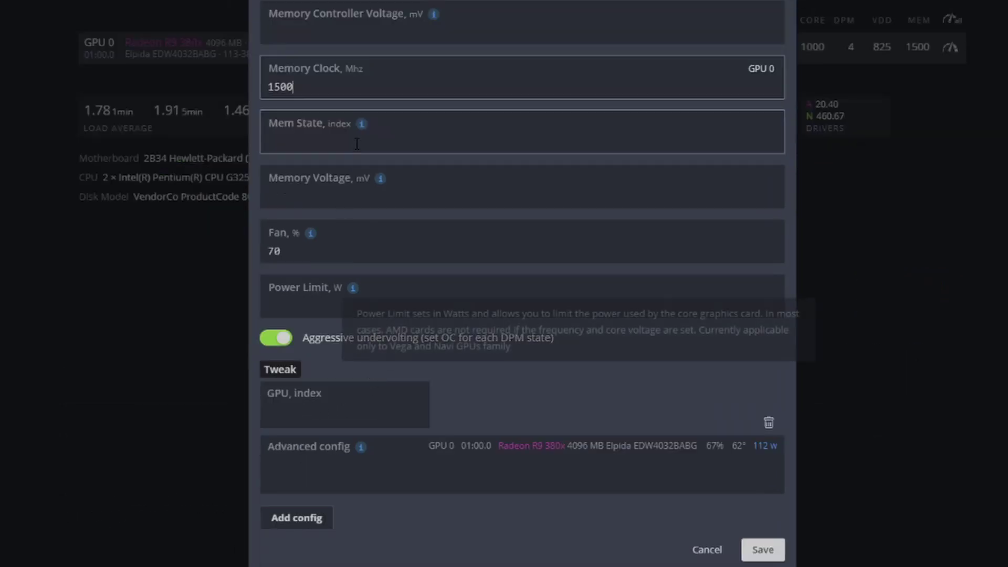
{"action": "mouse_move", "coordinate": [362, 124]}
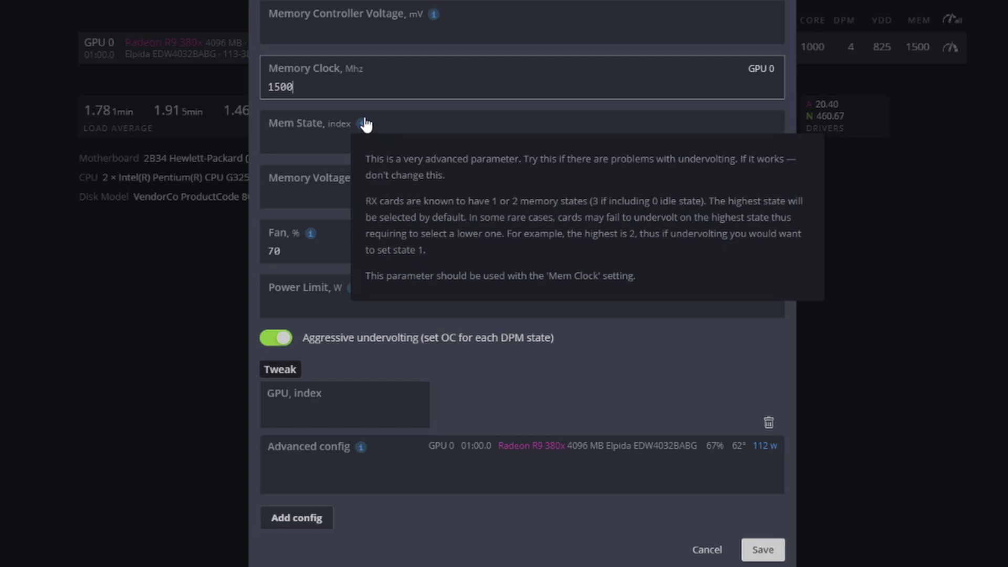
{"action": "left_click", "coordinate": [705, 552]}
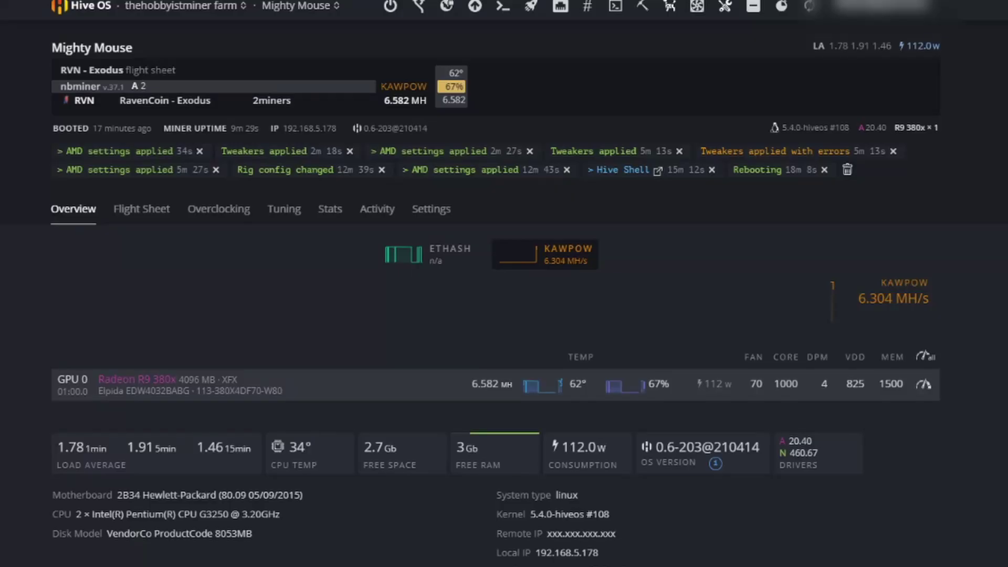